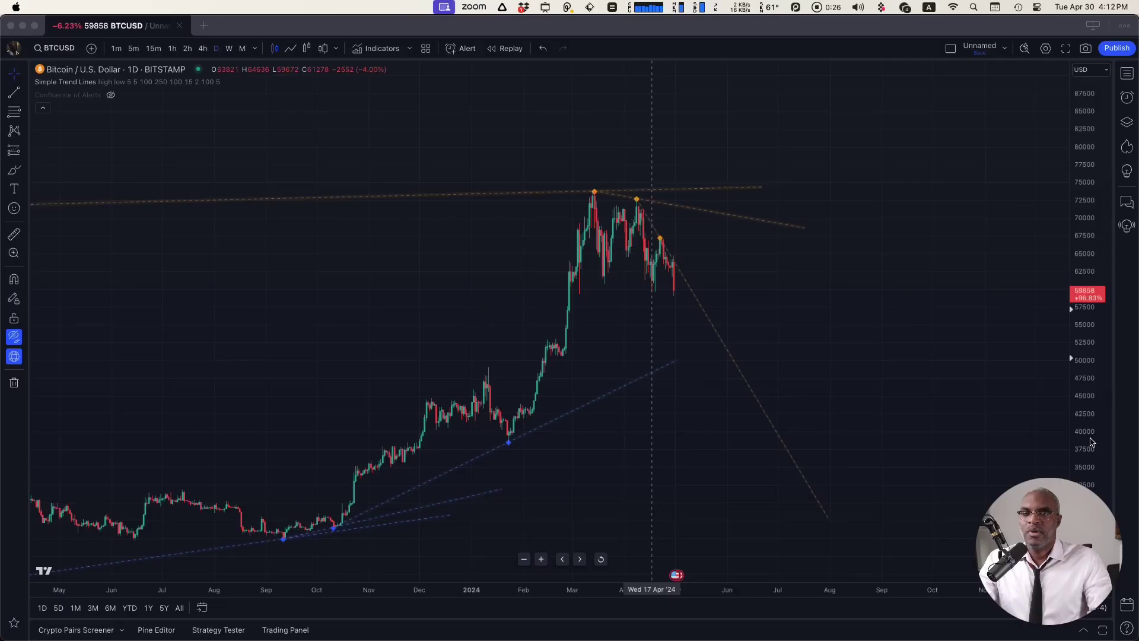
Step: Show the Data Window side panel beside the BTCUSD chart
{"action": "scroll", "coordinate": [746, 498], "scroll_direction": "up", "scroll_amount": 3}
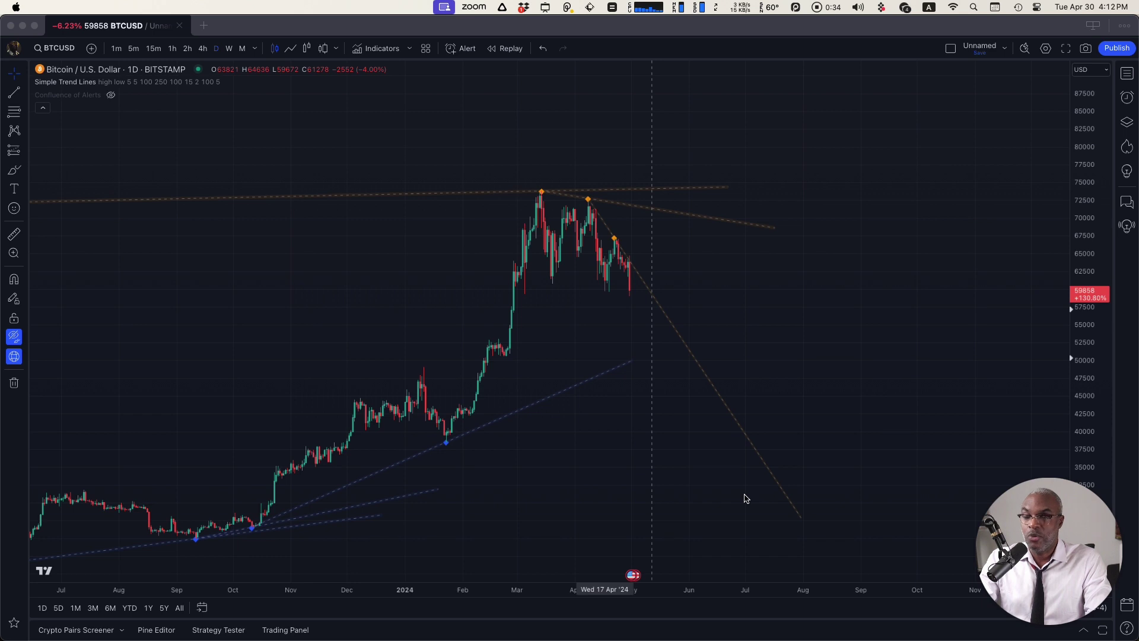
{"action": "scroll", "coordinate": [622, 401], "scroll_direction": "up", "scroll_amount": 2}
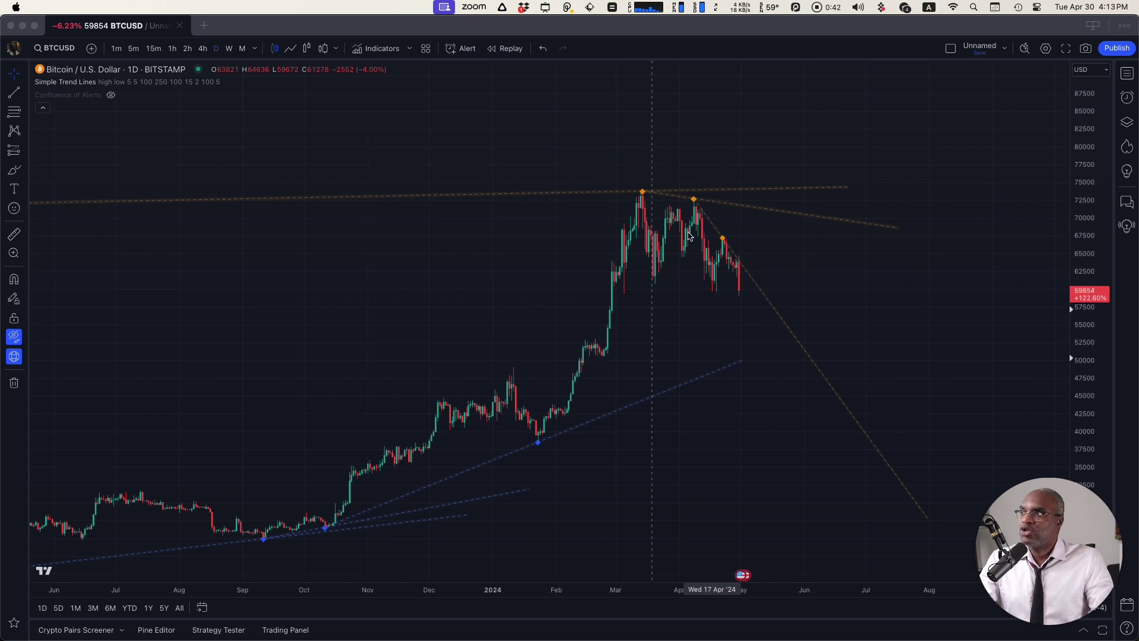
{"action": "scroll", "coordinate": [688, 235], "scroll_direction": "down", "scroll_amount": 3}
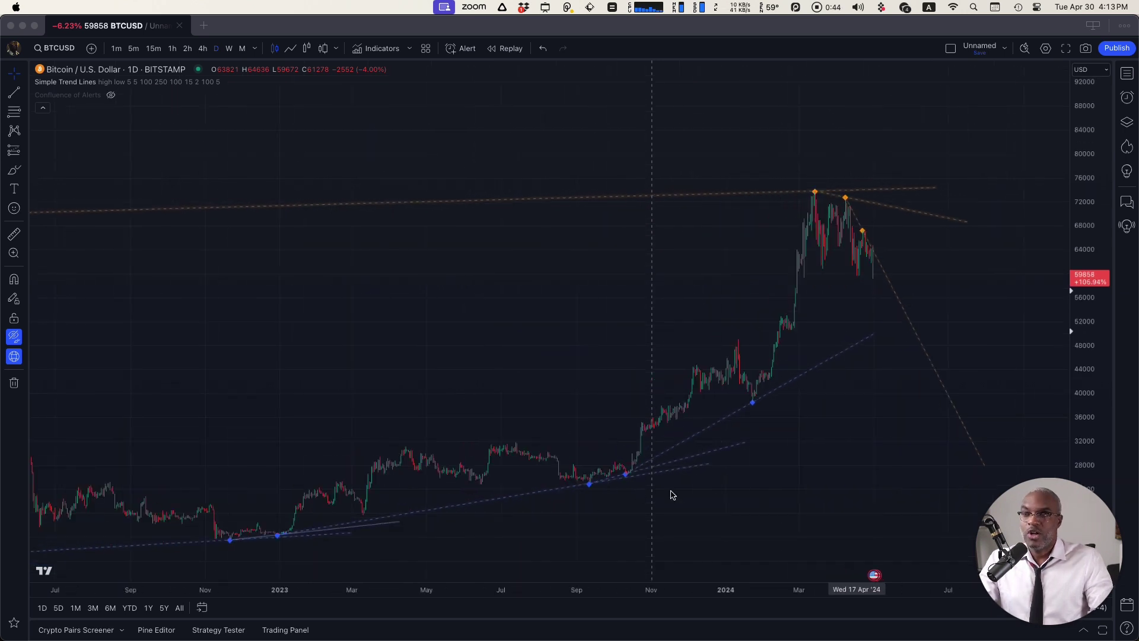
{"action": "scroll", "coordinate": [672, 495], "scroll_direction": "down", "scroll_amount": 8}
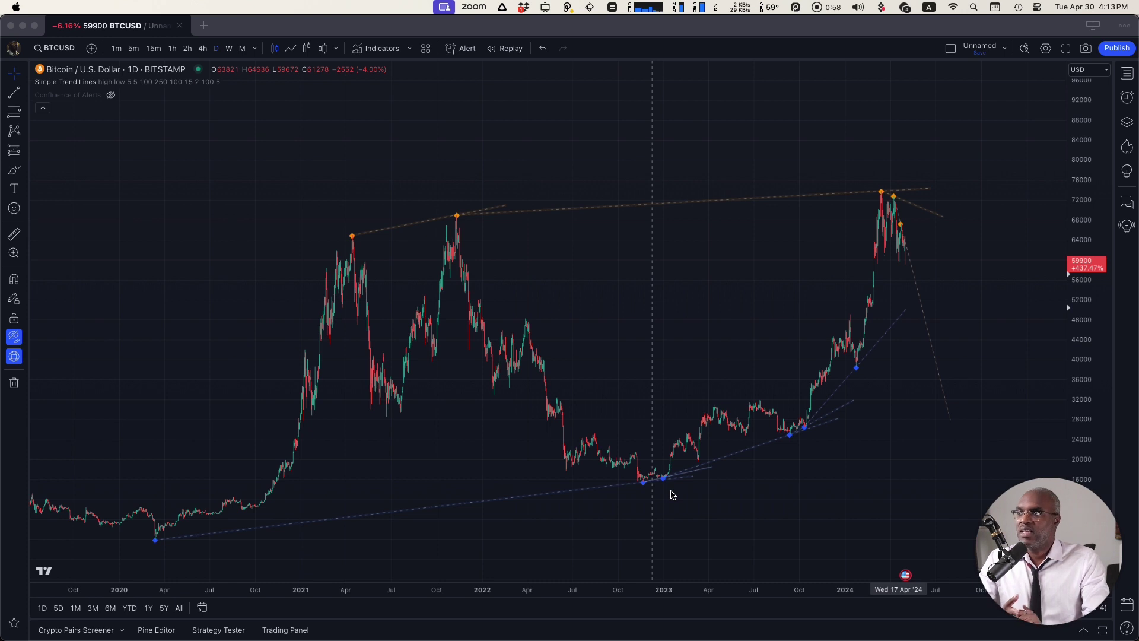
{"action": "scroll", "coordinate": [589, 455], "scroll_direction": "up", "scroll_amount": 3}
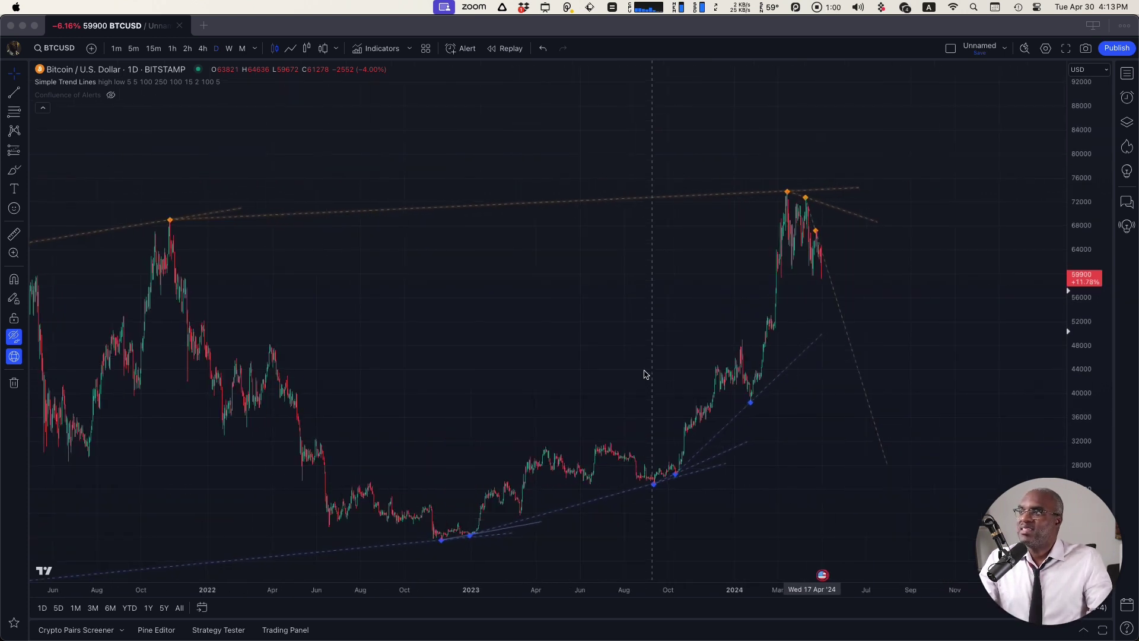
{"action": "left_click", "coordinate": [1127, 123]}
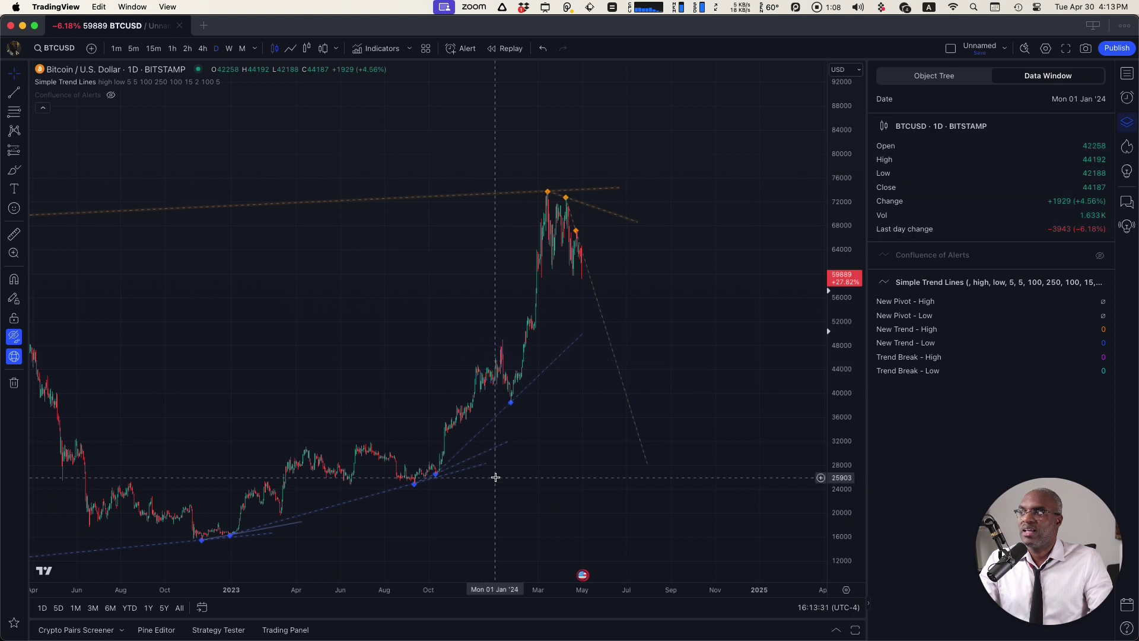
Step: Enable Show Trend Break Labels in the Simple Trend Lines settings
{"action": "scroll", "coordinate": [509, 469], "scroll_direction": "left", "scroll_amount": 3}
{"action": "mouse_move", "coordinate": [80, 85]}
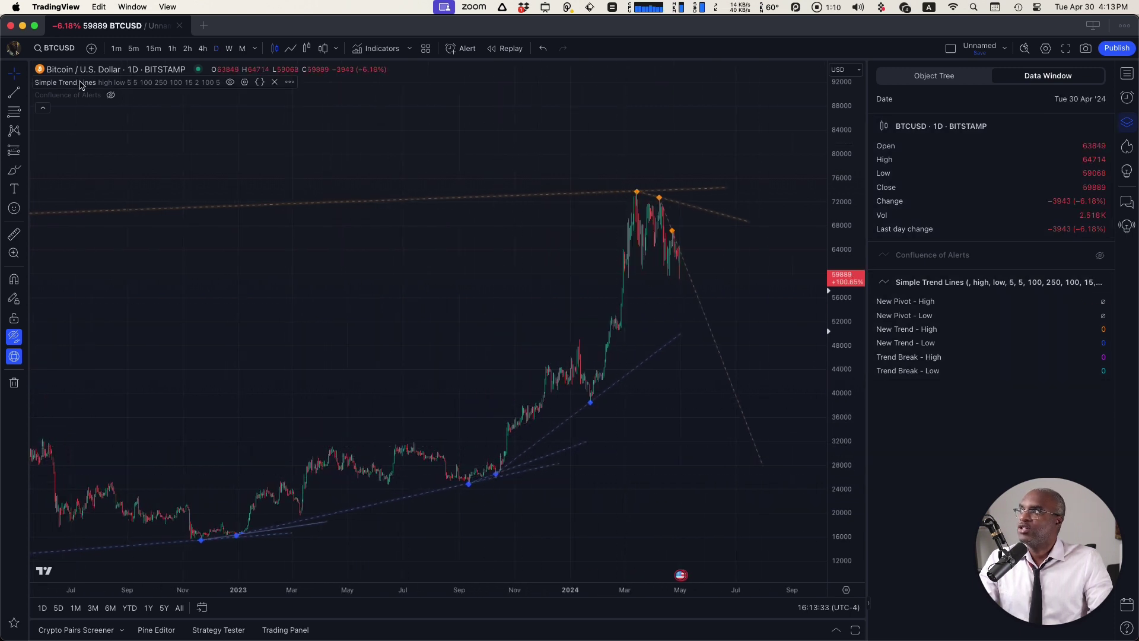
{"action": "left_click", "coordinate": [243, 82]}
{"action": "scroll", "coordinate": [519, 534], "scroll_direction": "down", "scroll_amount": 2}
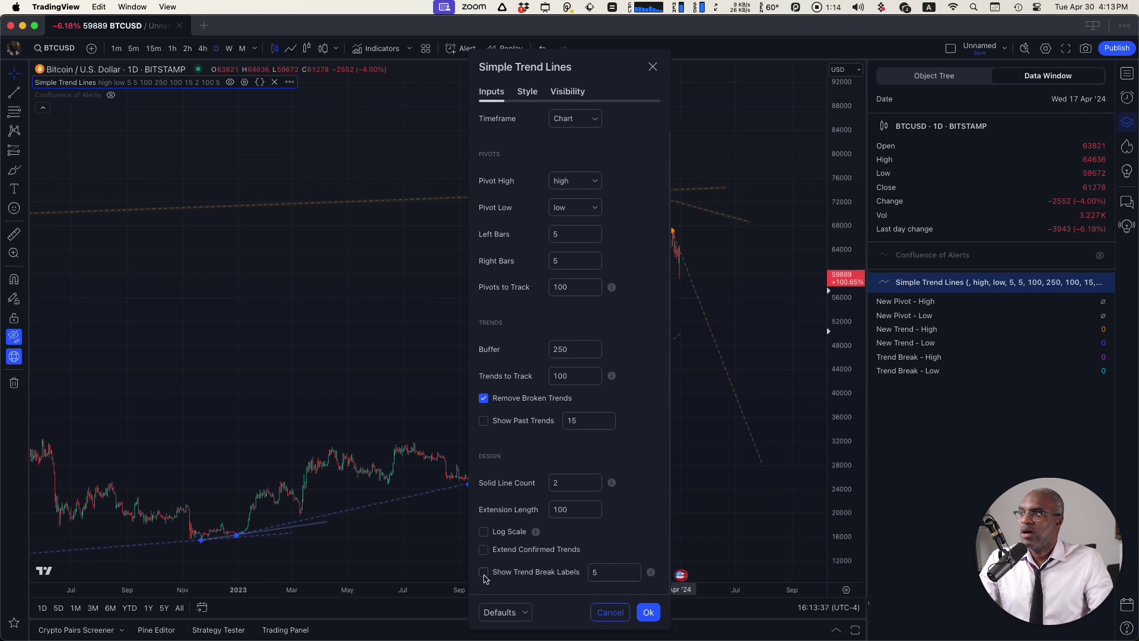
{"action": "left_click", "coordinate": [484, 573]}
{"action": "left_click", "coordinate": [648, 612]}
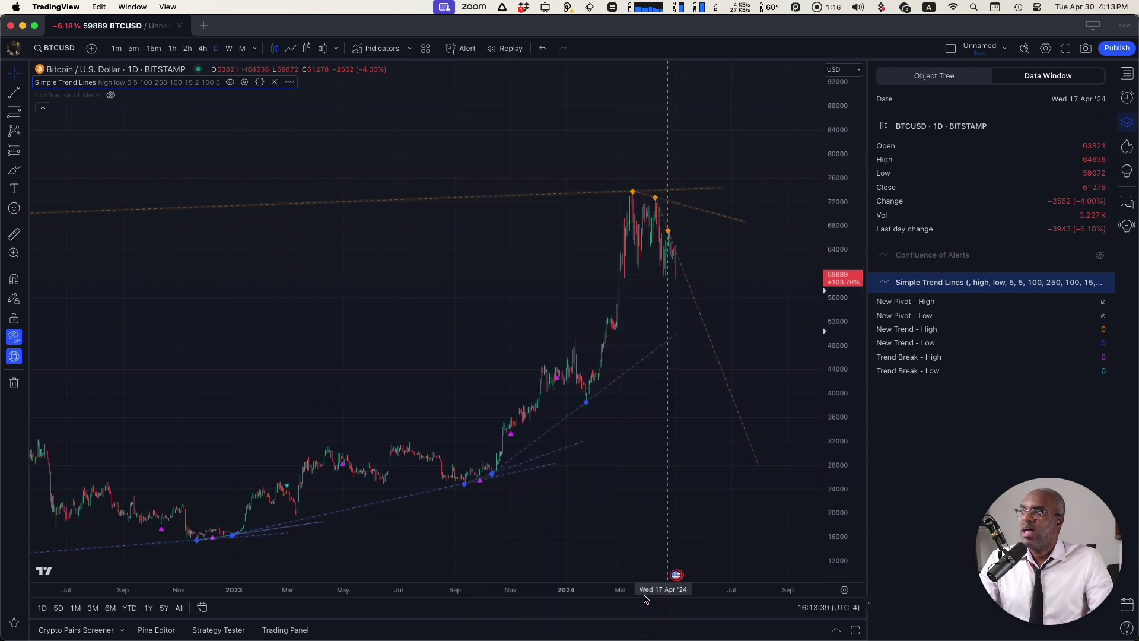
{"action": "scroll", "coordinate": [534, 454], "scroll_direction": "left", "scroll_amount": 5}
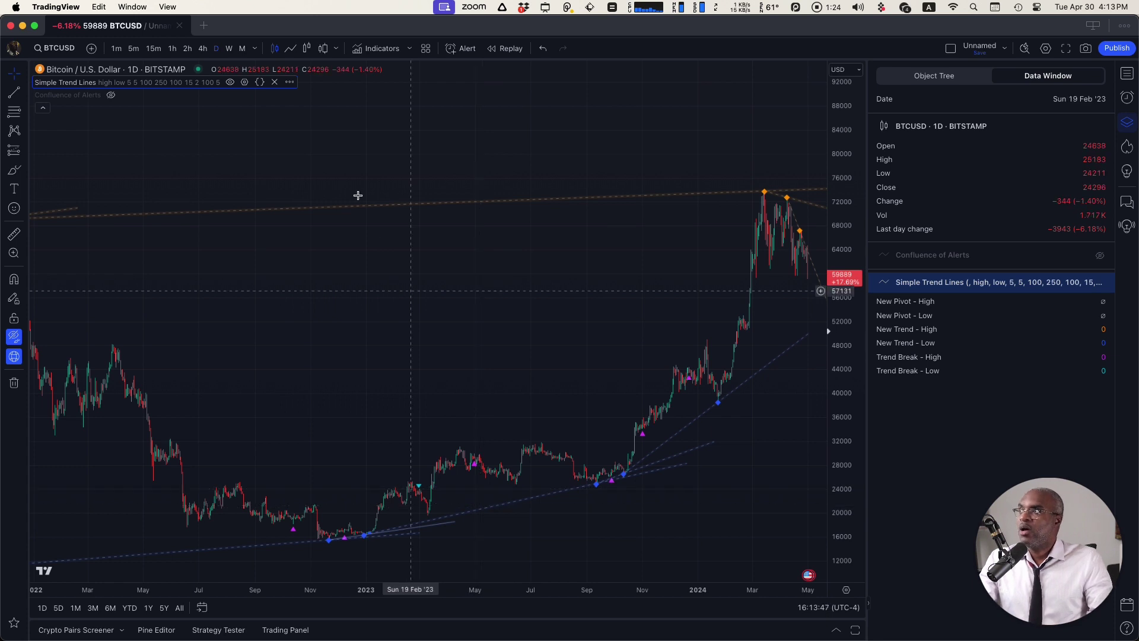
Step: Try an alert on Simple Trend Lines with New Pivot - High, then dismiss it
{"action": "left_click", "coordinate": [461, 48]}
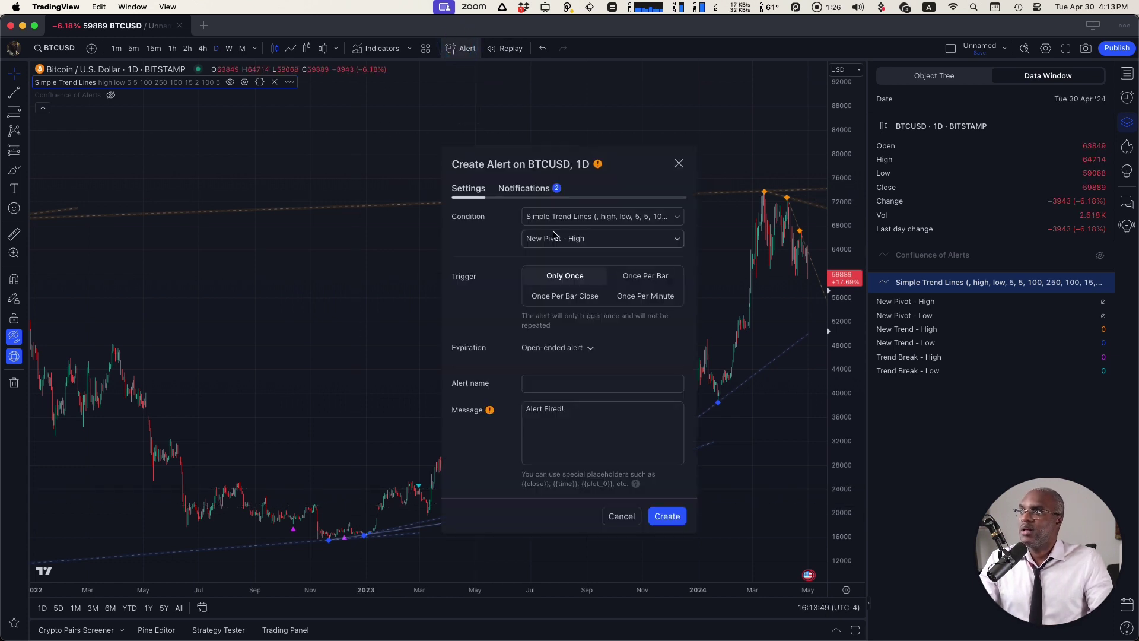
{"action": "left_click", "coordinate": [560, 217]}
{"action": "left_click", "coordinate": [562, 254]}
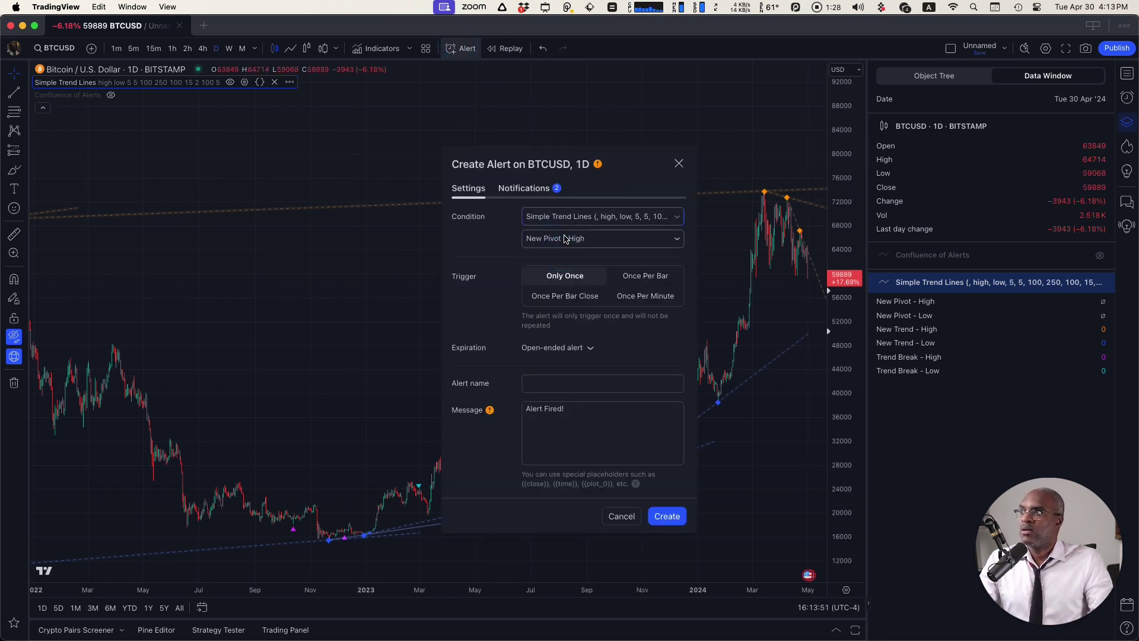
{"action": "left_click", "coordinate": [567, 239]}
{"action": "left_click", "coordinate": [519, 264]}
{"action": "left_click", "coordinate": [678, 163]}
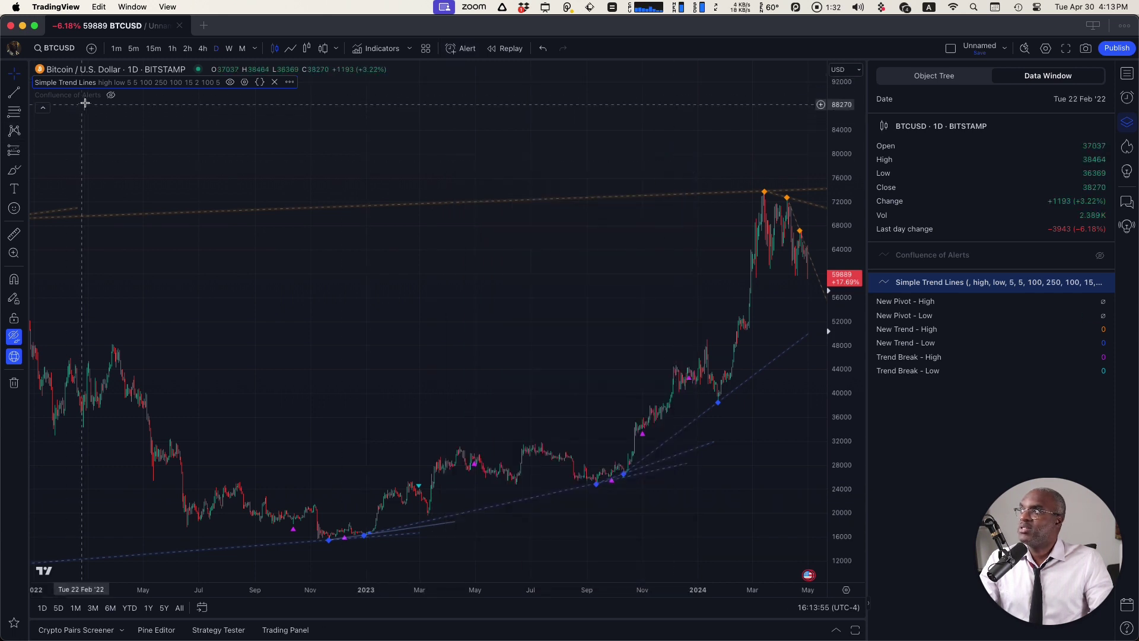
Step: Unhide Confluence of Alerts and look at its condition 1 source choices
{"action": "left_click", "coordinate": [110, 95]}
{"action": "left_click", "coordinate": [126, 95]}
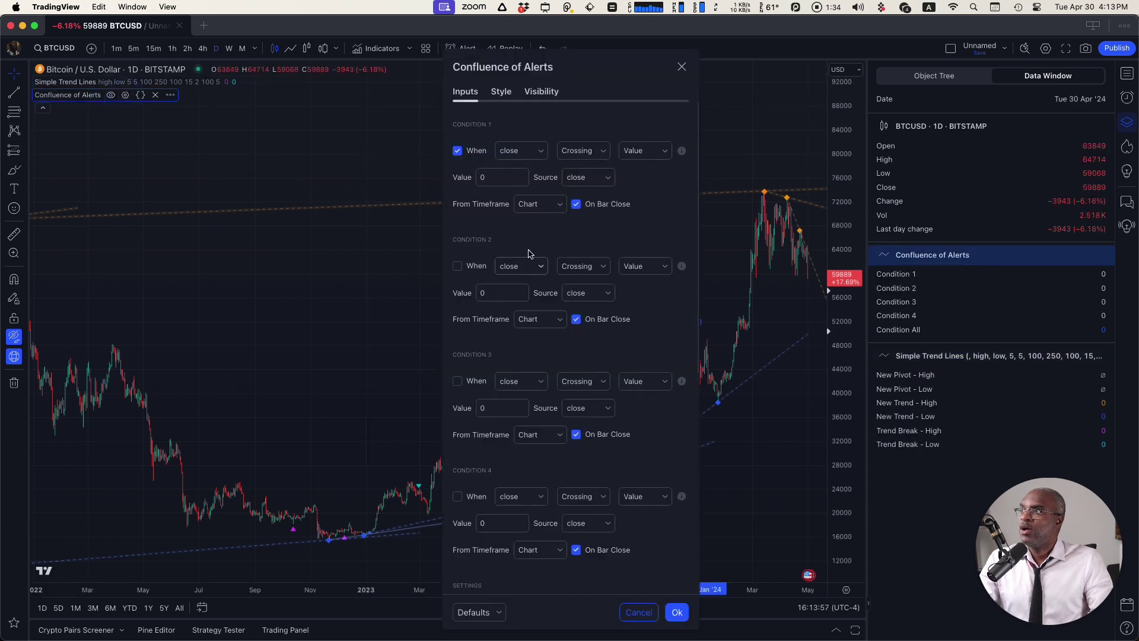
{"action": "left_click", "coordinate": [529, 148]}
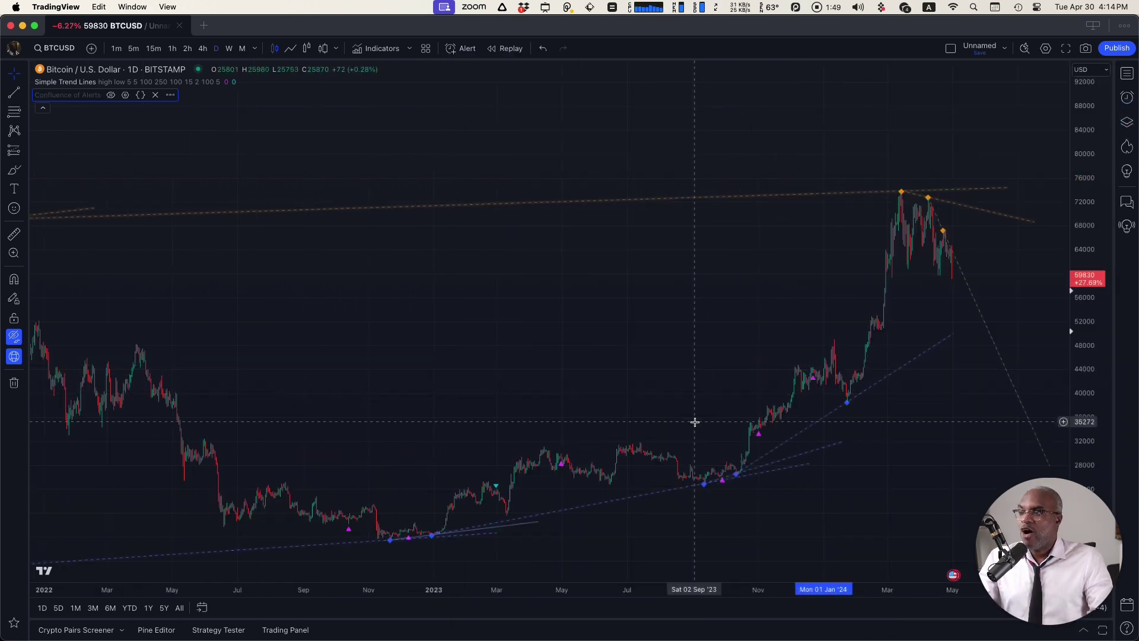
{"action": "scroll", "coordinate": [694, 422], "scroll_direction": "right", "scroll_amount": 5}
{"action": "scroll", "coordinate": [832, 508], "scroll_direction": "right", "scroll_amount": 4}
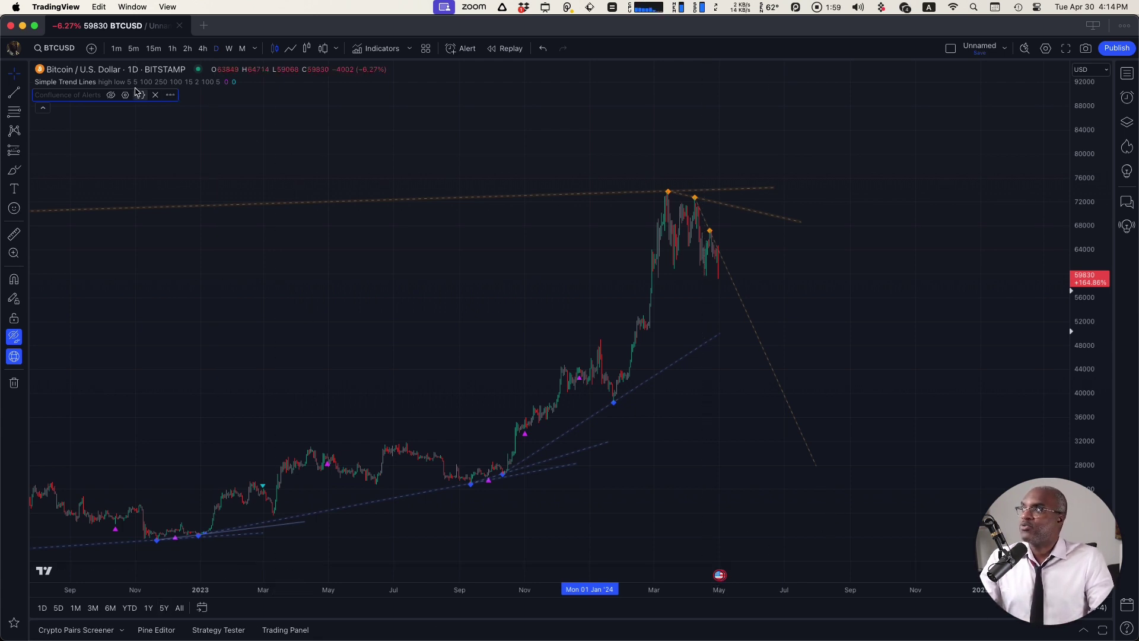
{"action": "mouse_move", "coordinate": [144, 82]}
{"action": "left_click", "coordinate": [259, 82]}
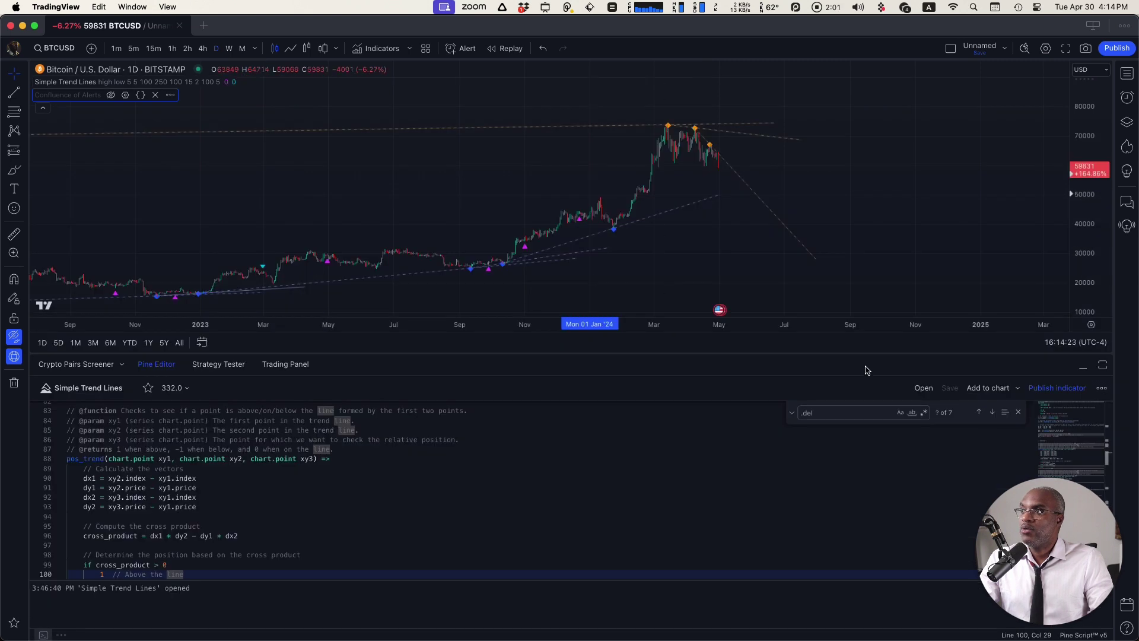
{"action": "left_click", "coordinate": [1102, 365]}
{"action": "scroll", "coordinate": [193, 128], "scroll_direction": "down", "scroll_amount": 10}
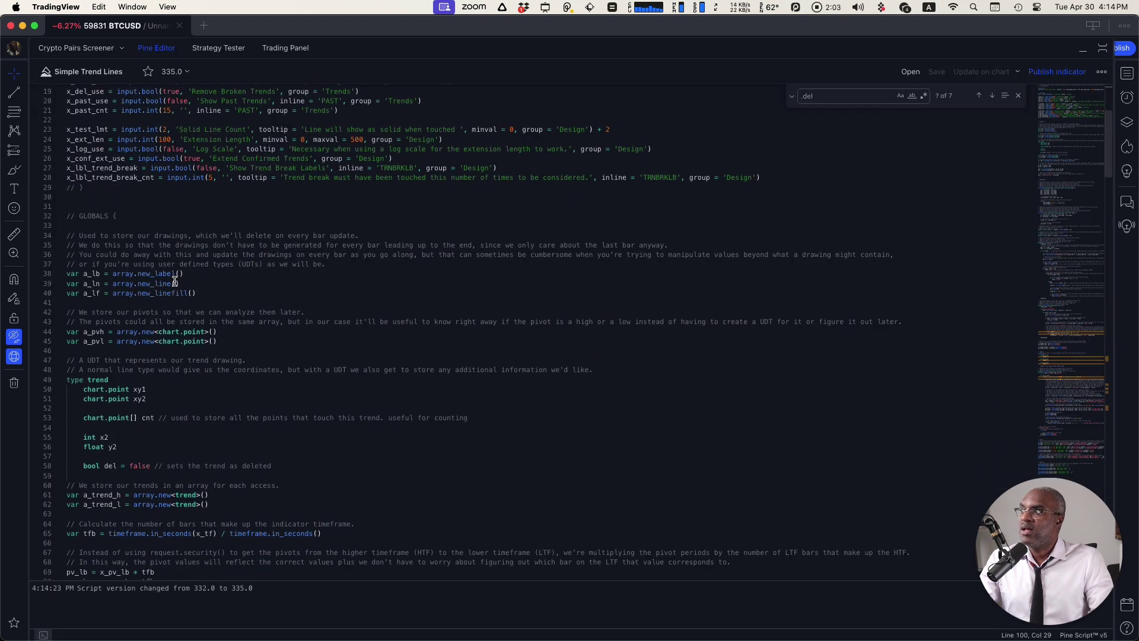
{"action": "scroll", "coordinate": [275, 345], "scroll_direction": "down", "scroll_amount": 15}
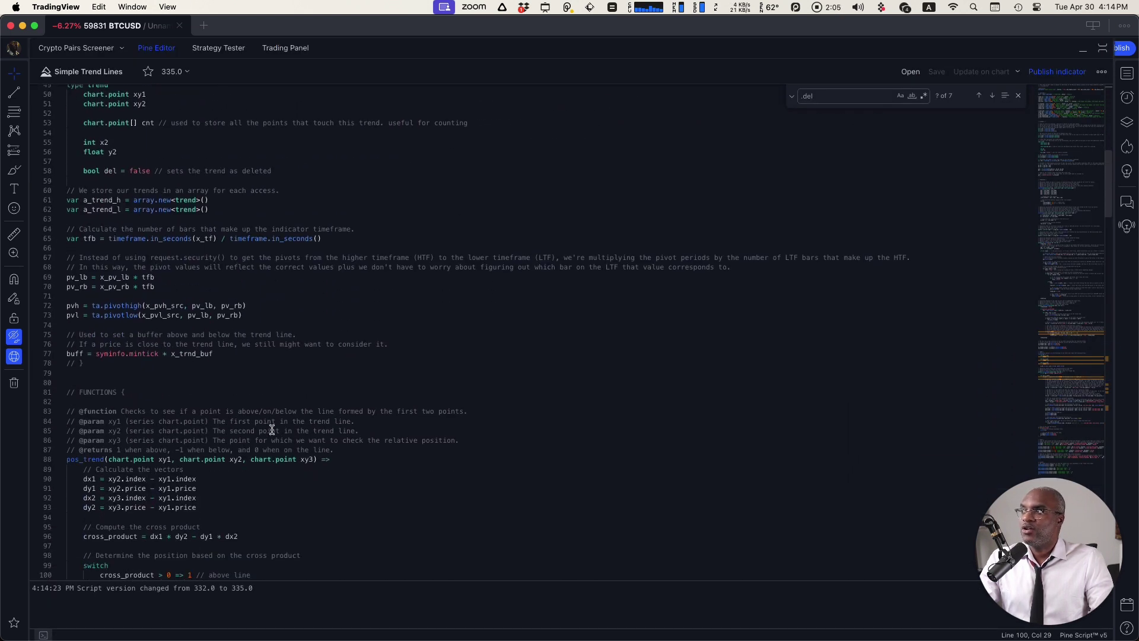
{"action": "scroll", "coordinate": [272, 430], "scroll_direction": "down", "scroll_amount": 12}
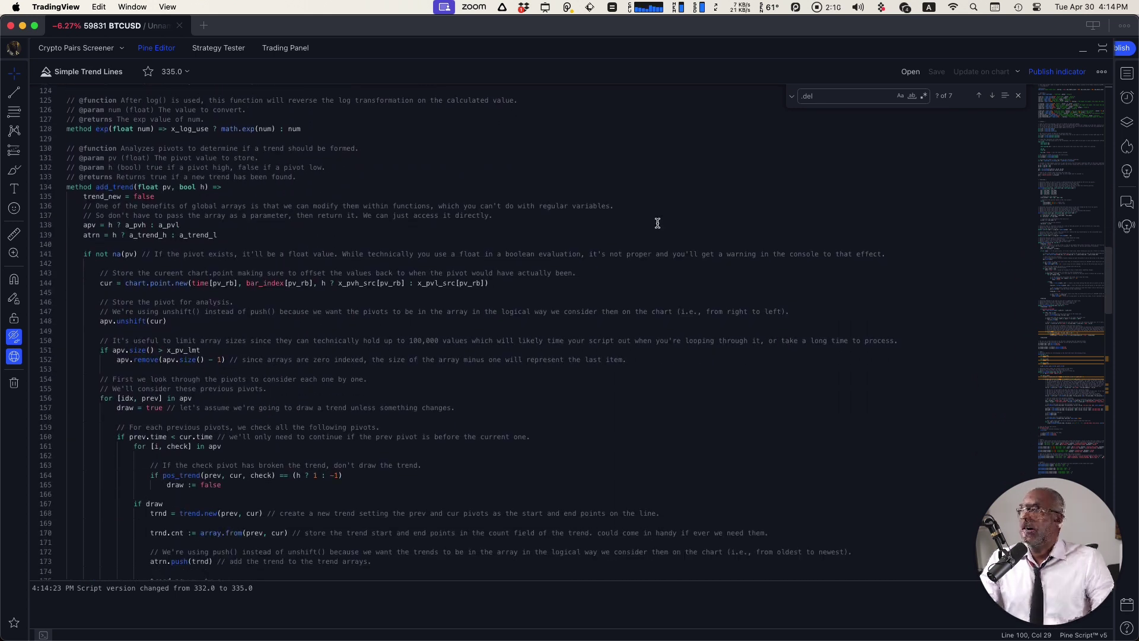
{"action": "left_click", "coordinate": [1102, 48]}
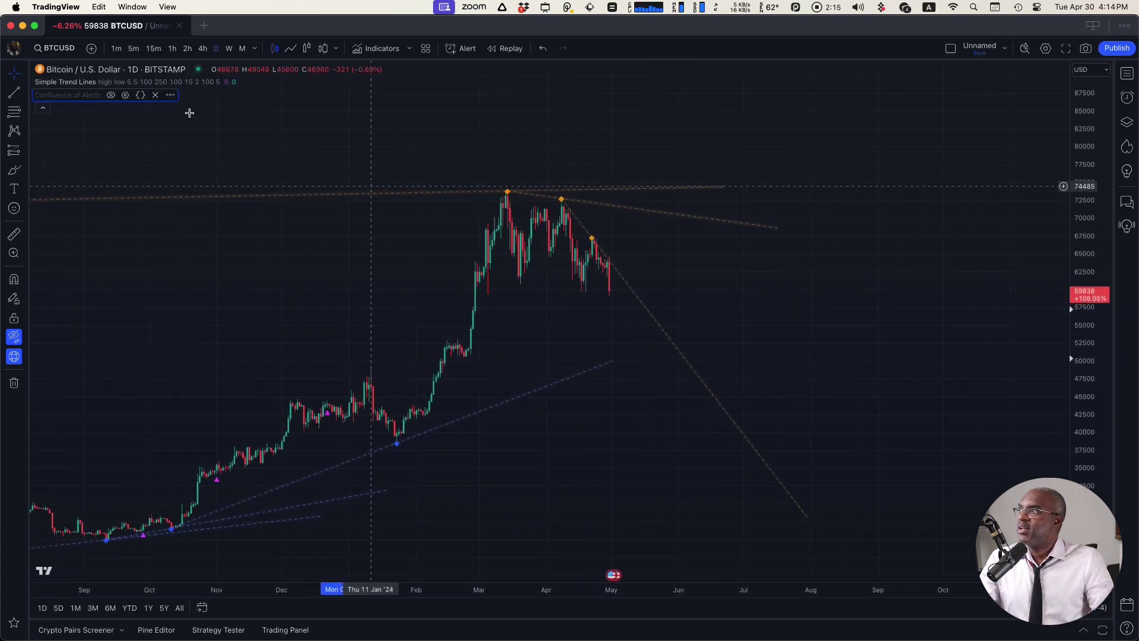
Step: Turn on Show Past Trends (15) in Simple Trend Lines, with the settings moved aside
{"action": "left_click", "coordinate": [244, 82]}
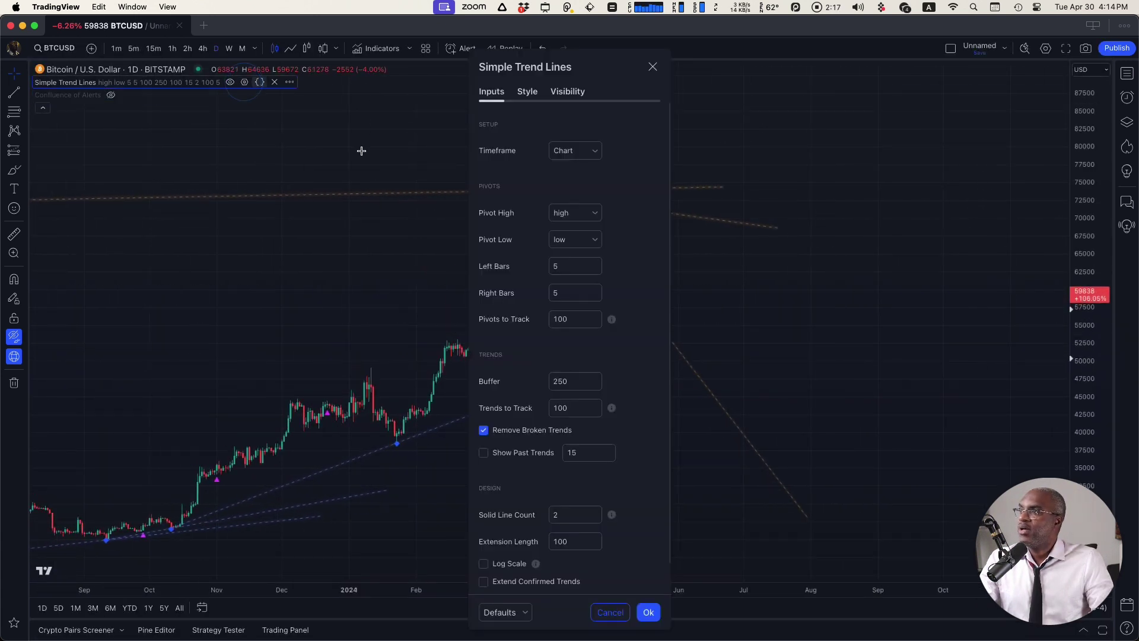
{"action": "left_click_drag", "start_coordinate": [576, 67], "coordinate": [907, 62]}
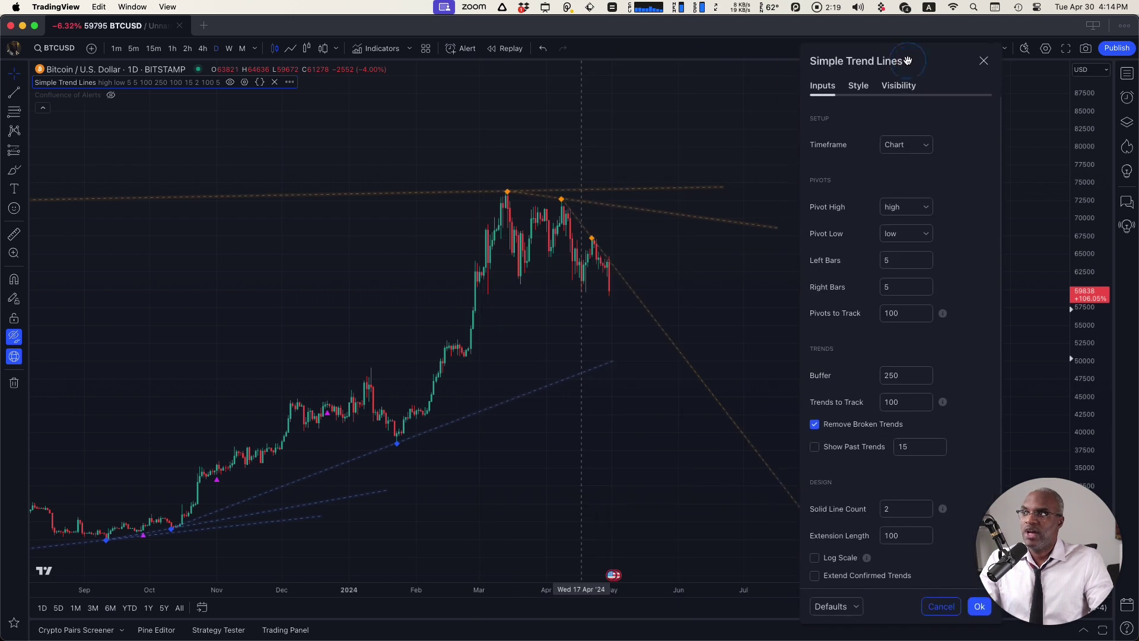
{"action": "scroll", "coordinate": [842, 323], "scroll_direction": "down", "scroll_amount": 1}
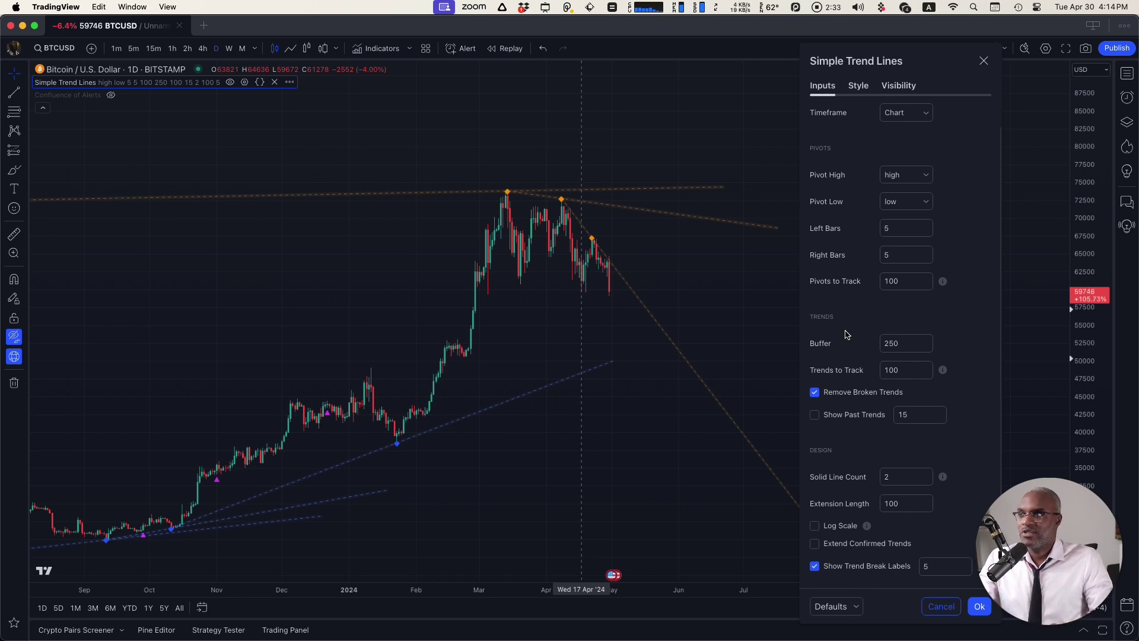
{"action": "left_click", "coordinate": [815, 415]}
{"action": "scroll", "coordinate": [614, 331], "scroll_direction": "down", "scroll_amount": 5}
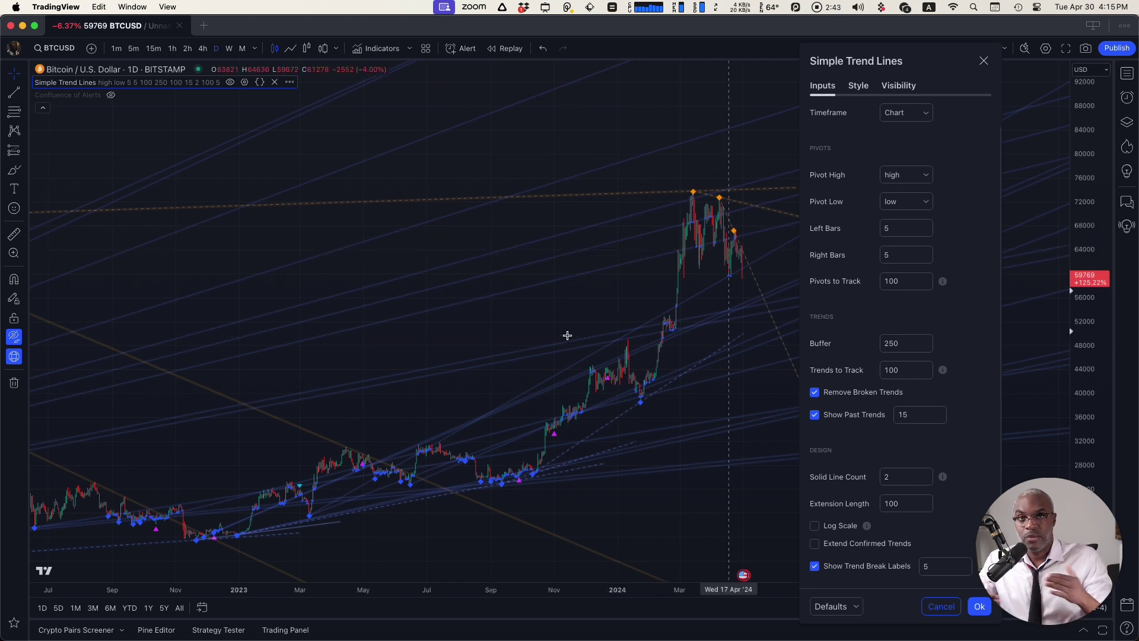
{"action": "scroll", "coordinate": [567, 336], "scroll_direction": "up", "scroll_amount": 5}
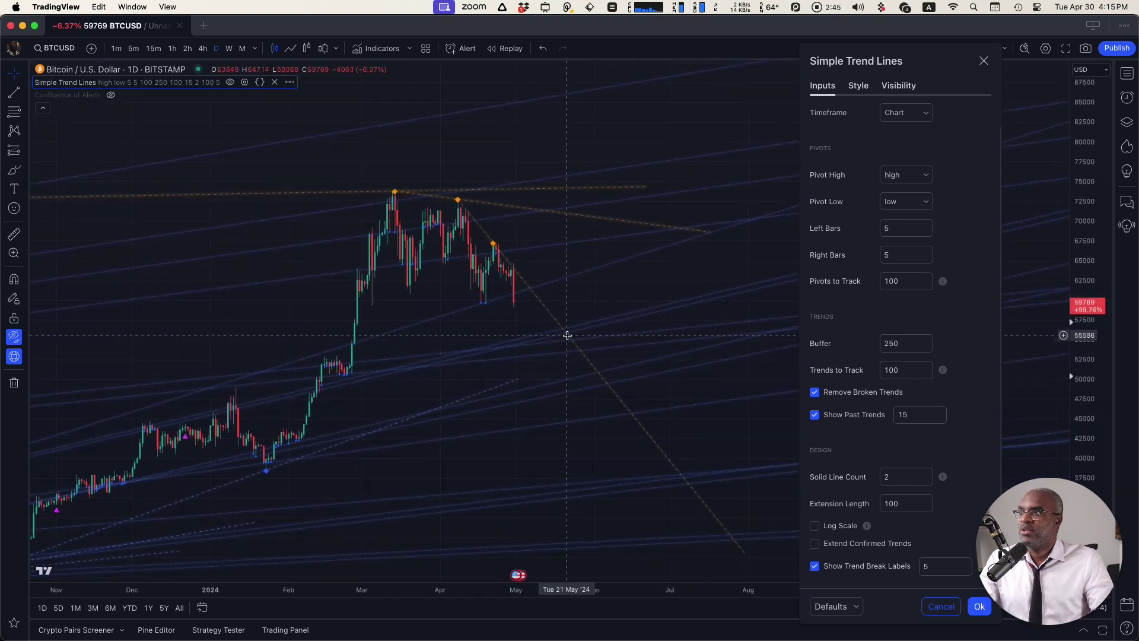
{"action": "scroll", "coordinate": [567, 335], "scroll_direction": "up", "scroll_amount": 8}
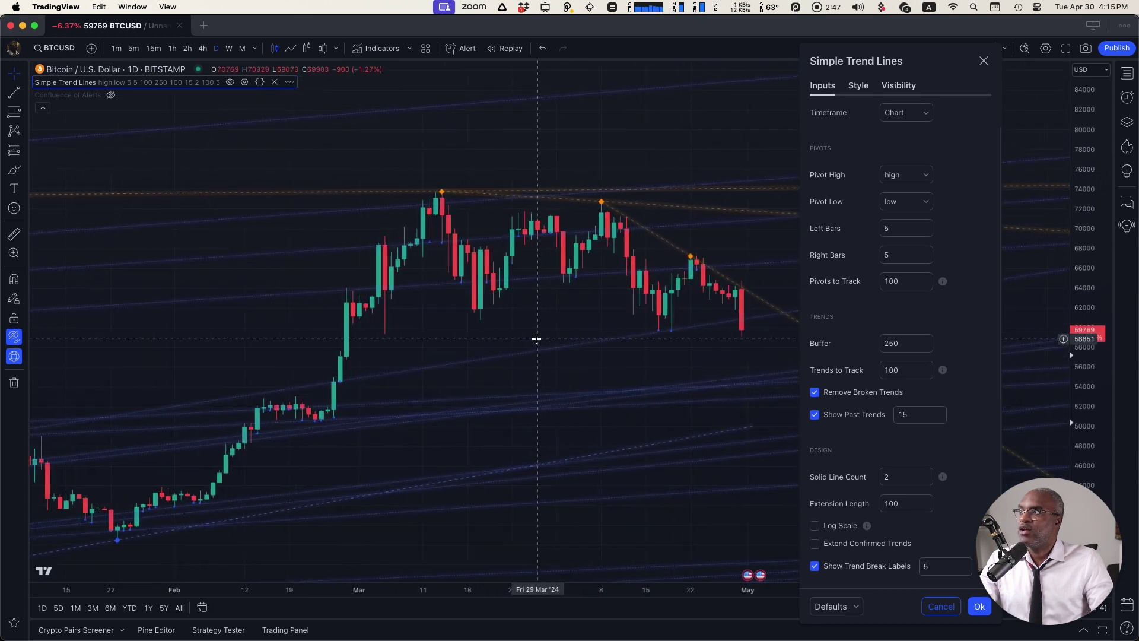
Step: Annotate the March high, late-March candles and dip, then clear the annotations
{"action": "key", "text": "ctrl+a"}
{"action": "mouse_move", "coordinate": [449, 236]}
{"action": "left_mouse_down"}
{"action": "mouse_move", "coordinate": [423, 232]}
{"action": "mouse_move", "coordinate": [457, 248]}
{"action": "mouse_move", "coordinate": [449, 222]}
{"action": "left_mouse_up"}
{"action": "left_click_drag", "start_coordinate": [537, 221], "coordinate": [528, 230]}
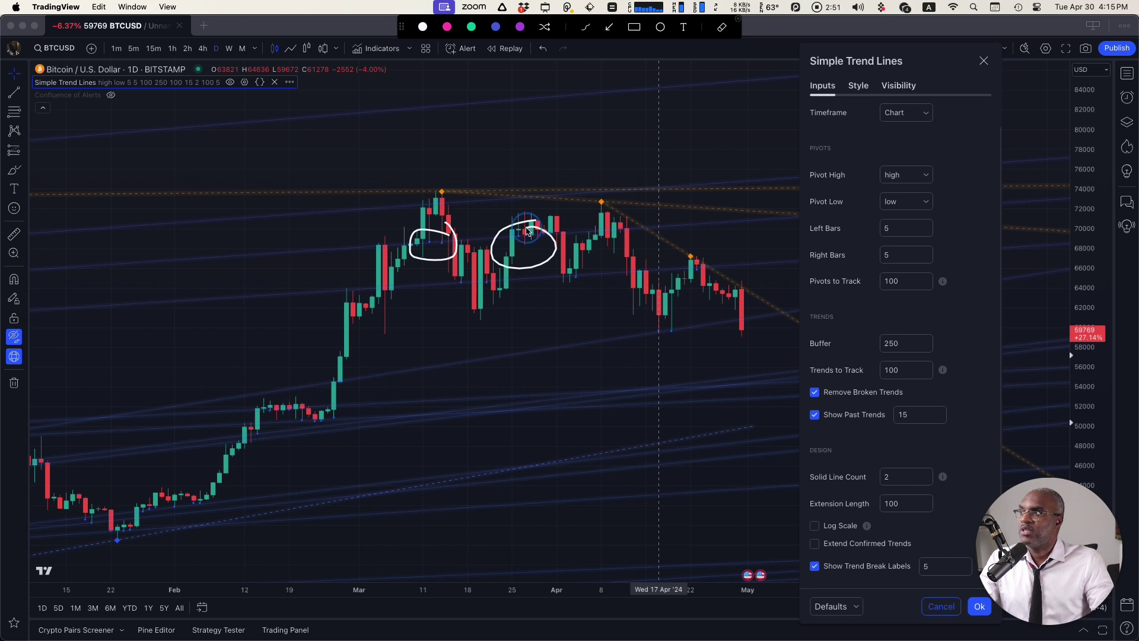
{"action": "mouse_move", "coordinate": [490, 271]}
{"action": "left_mouse_down"}
{"action": "mouse_move", "coordinate": [448, 305]}
{"action": "mouse_move", "coordinate": [495, 274]}
{"action": "left_mouse_up"}
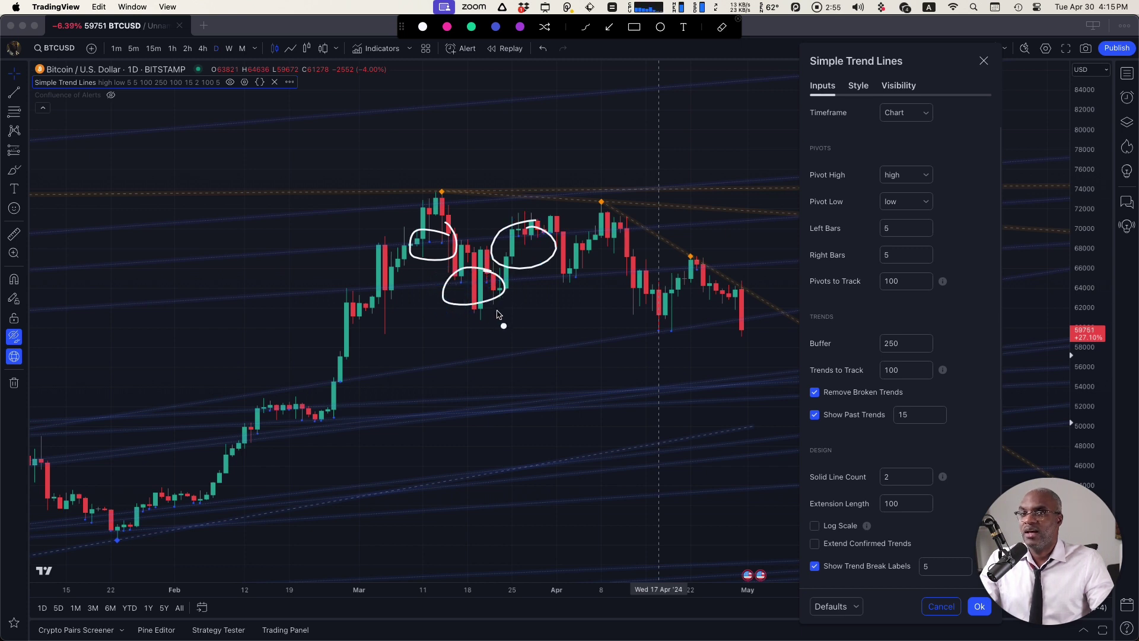
{"action": "key", "text": "Escape"}
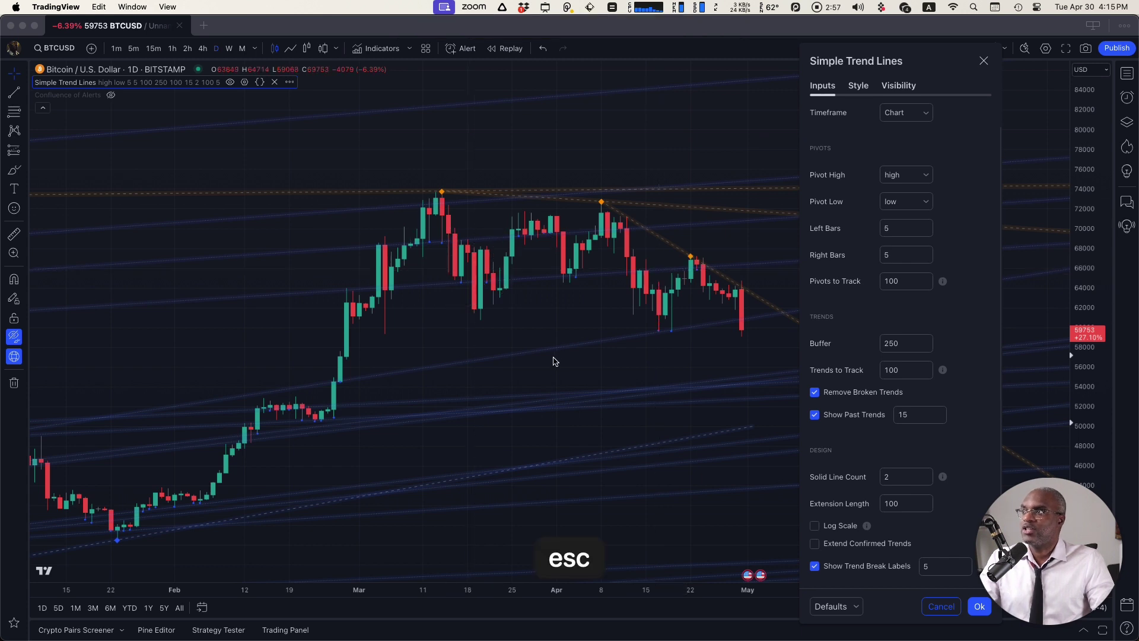
Step: Turn Show Past Trends off in the Simple Trend Lines settings
{"action": "scroll", "coordinate": [527, 333], "scroll_direction": "down", "scroll_amount": 10}
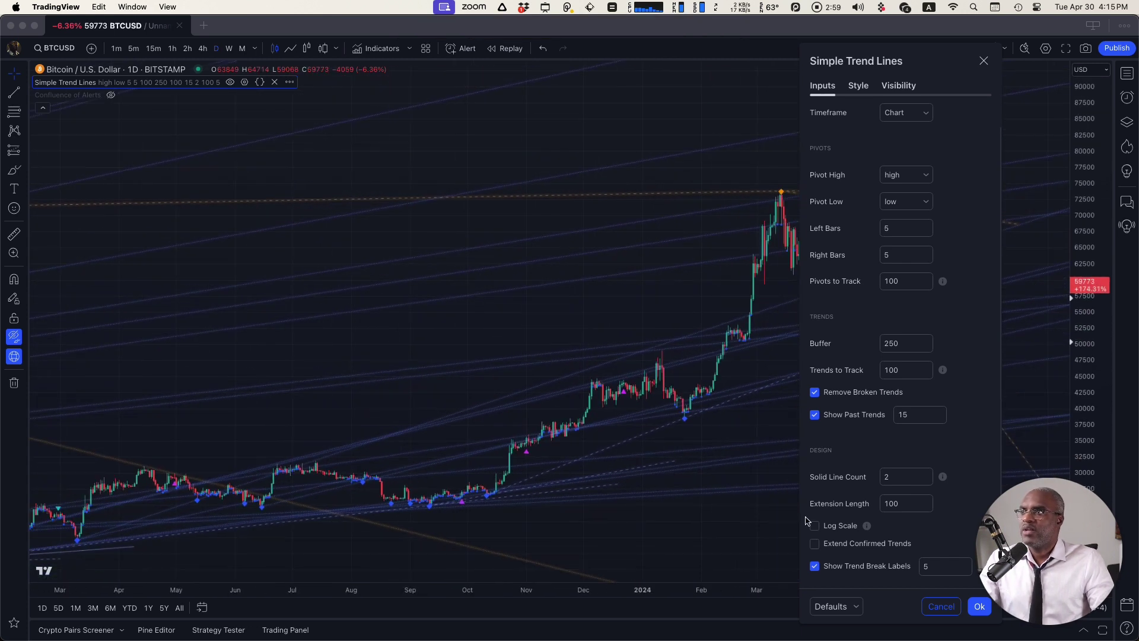
{"action": "left_click", "coordinate": [814, 415]}
{"action": "left_click", "coordinate": [815, 415]}
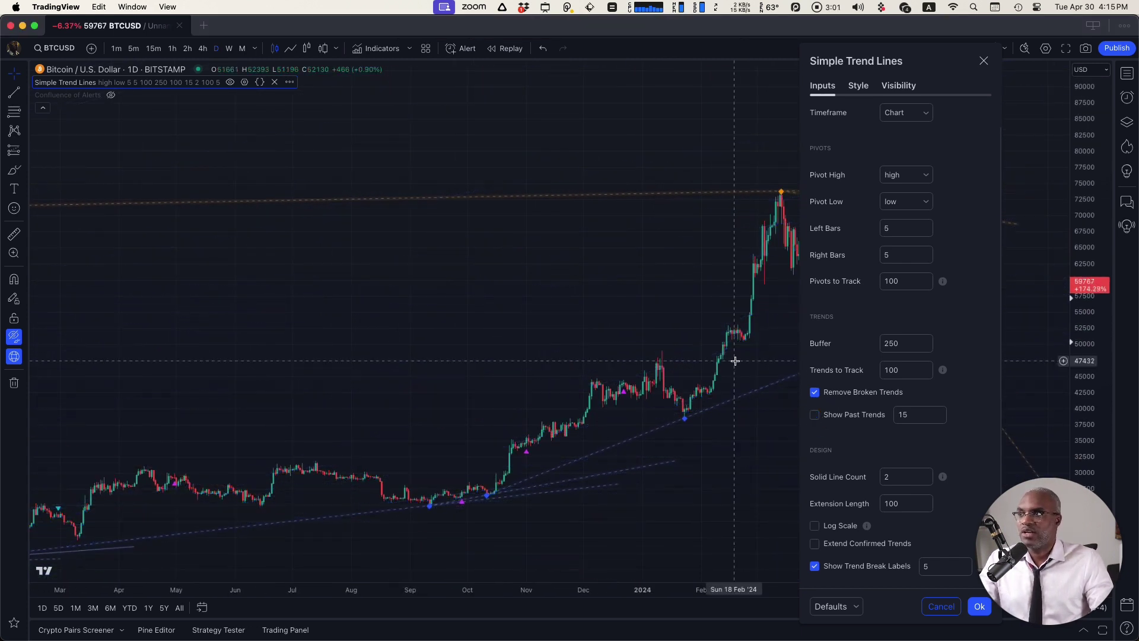
{"action": "scroll", "coordinate": [533, 322], "scroll_direction": "right", "scroll_amount": 5}
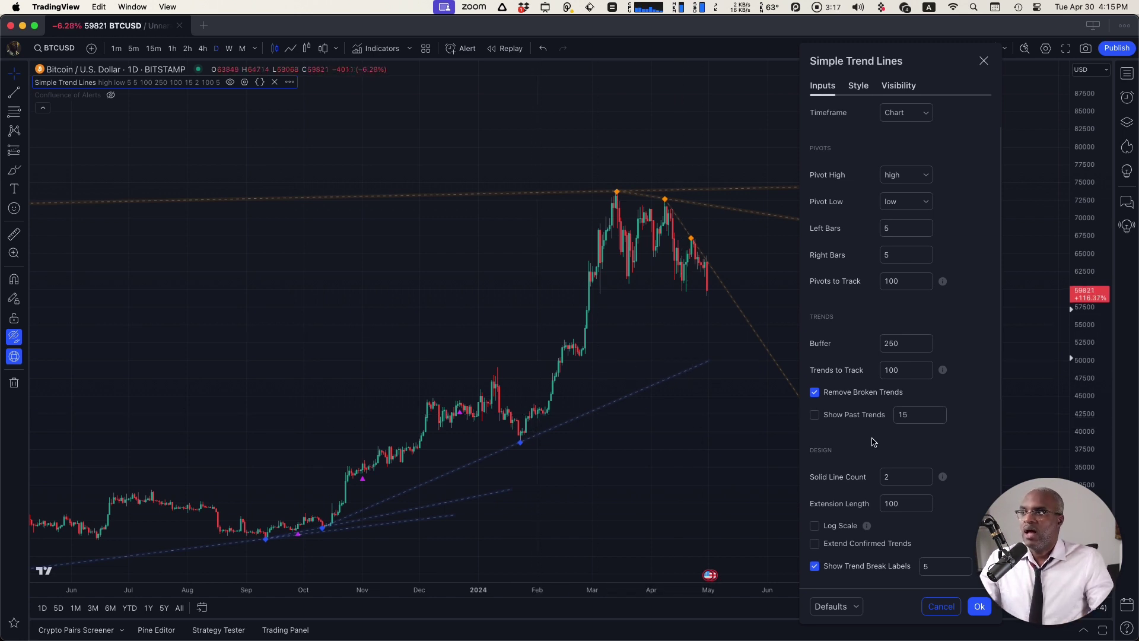
{"action": "left_click_drag", "start_coordinate": [892, 59], "coordinate": [862, 50]}
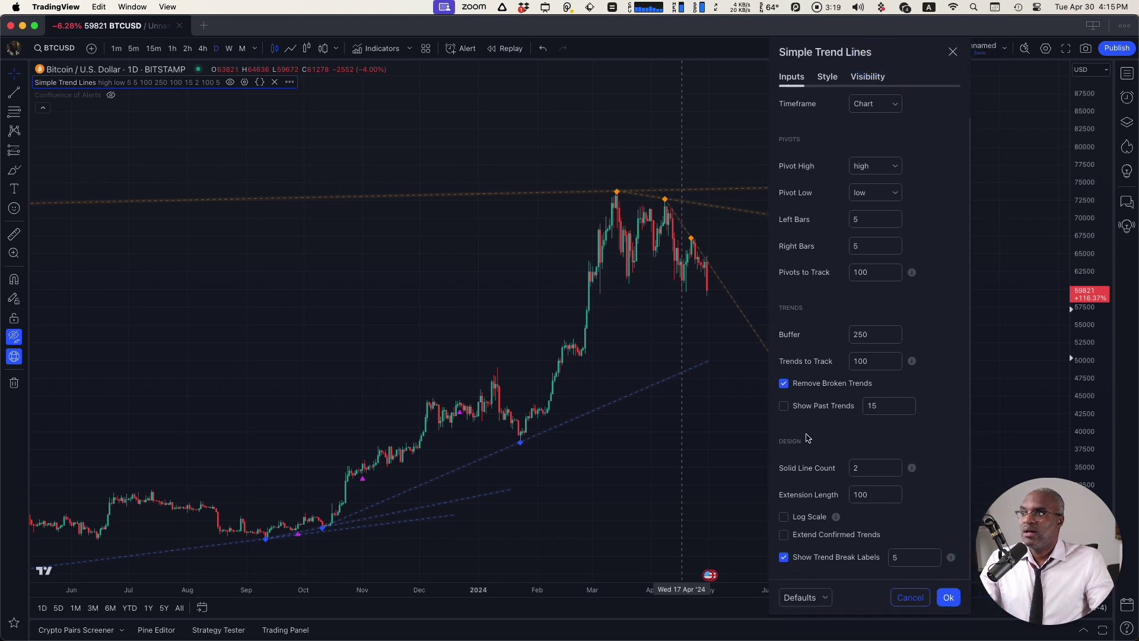
Step: Close the indicator settings and switch the BTCUSD price scale to Logarithmic
{"action": "left_click", "coordinate": [433, 314]}
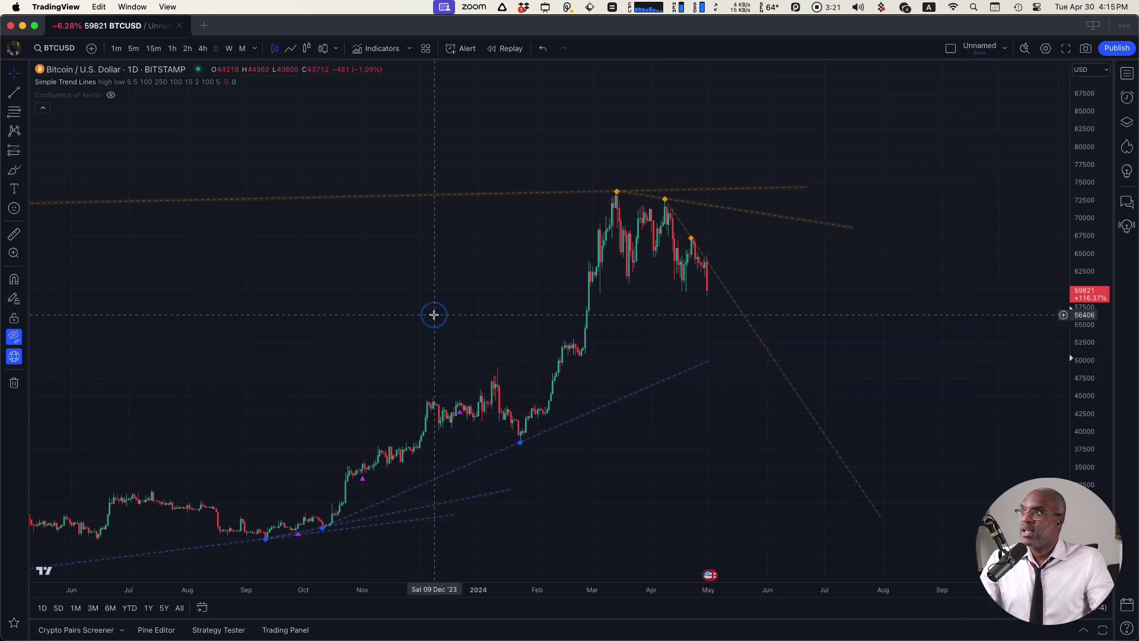
{"action": "scroll", "coordinate": [482, 272], "scroll_direction": "down", "scroll_amount": 5}
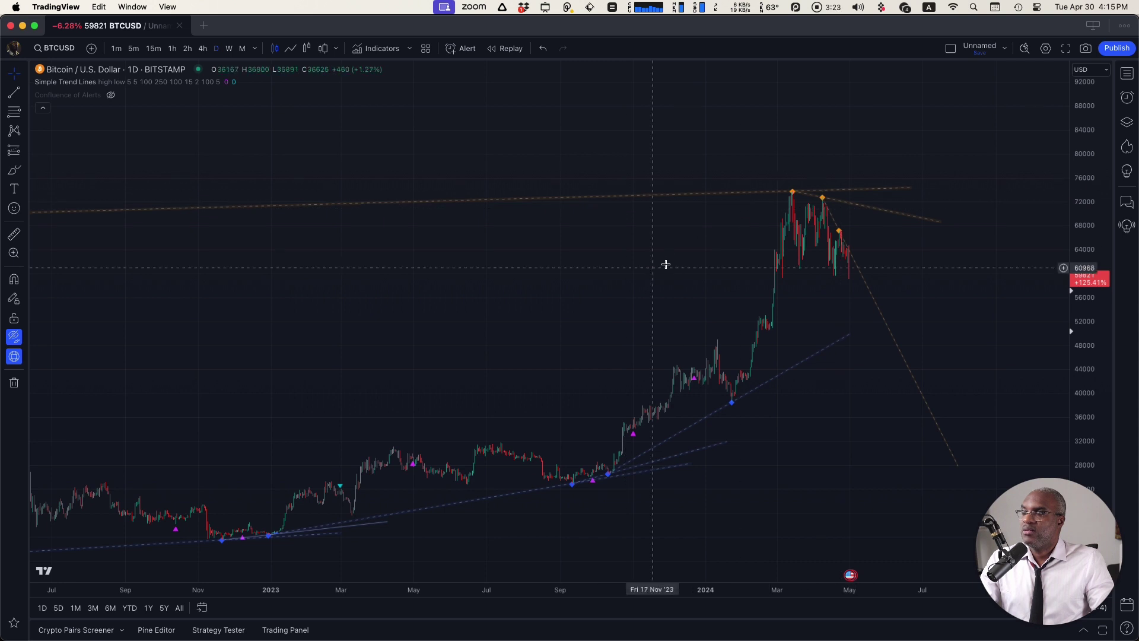
{"action": "scroll", "coordinate": [427, 231], "scroll_direction": "down", "scroll_amount": 5}
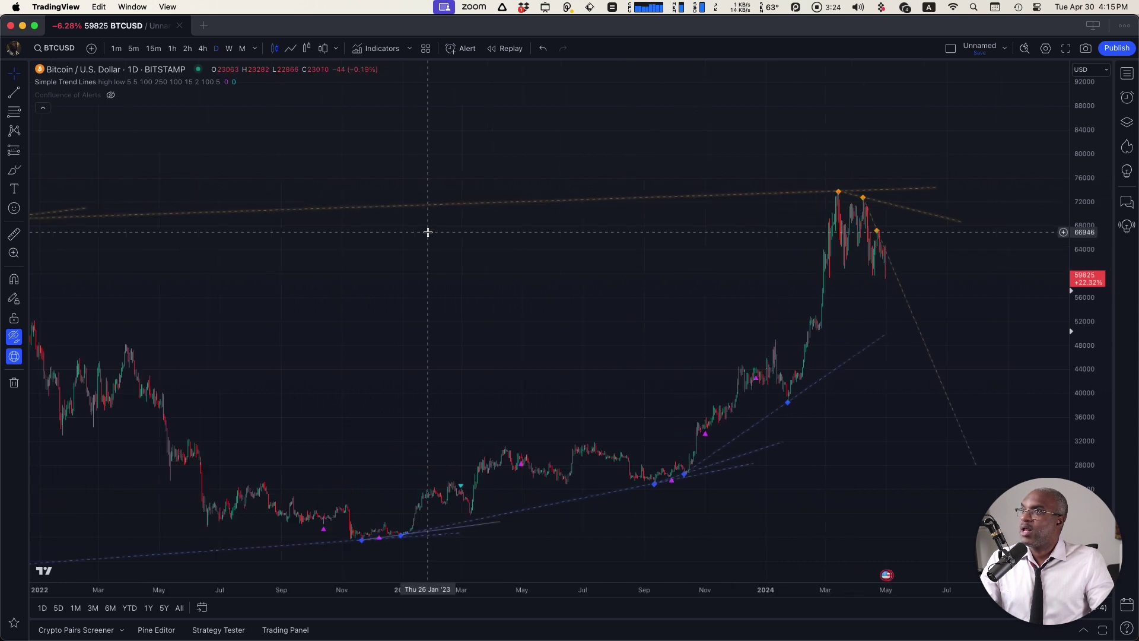
{"action": "right_click", "coordinate": [1084, 189]}
{"action": "mouse_move", "coordinate": [1039, 373]}
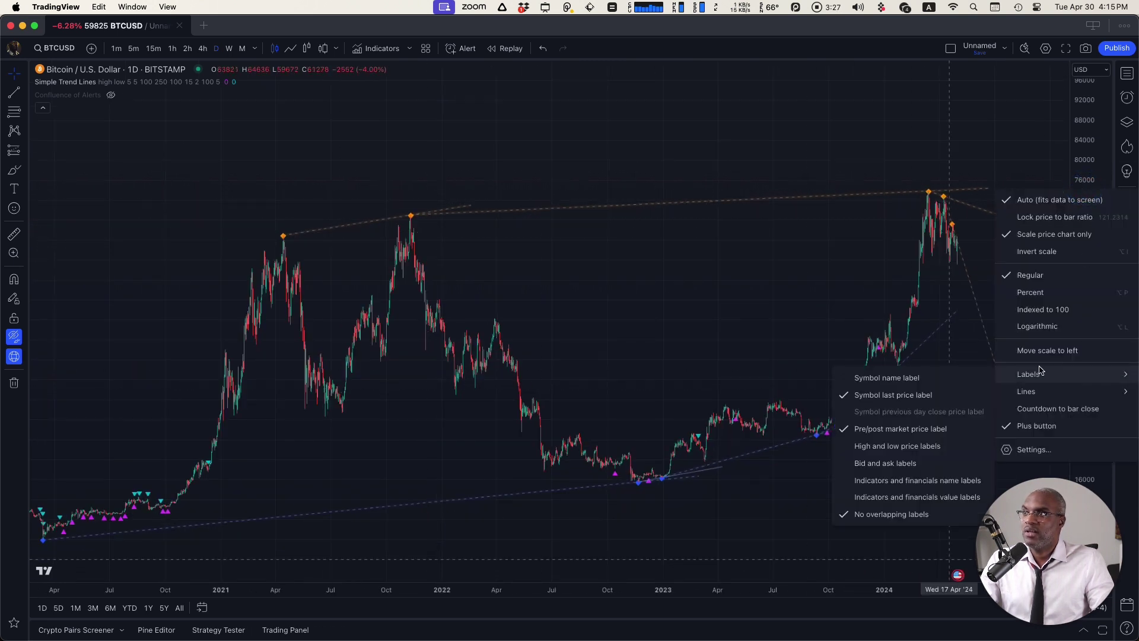
{"action": "left_click", "coordinate": [1037, 326]}
Step: Reopen the Simple Trend Lines settings from the chart legend
{"action": "scroll", "coordinate": [674, 376], "scroll_direction": "up", "scroll_amount": 5}
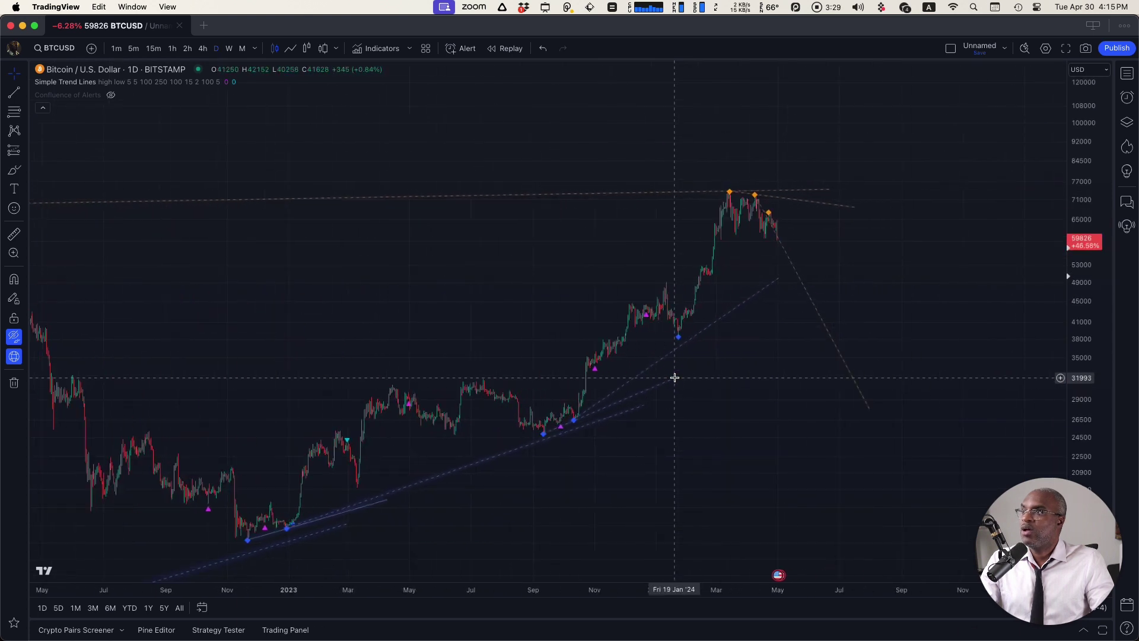
{"action": "scroll", "coordinate": [674, 377], "scroll_direction": "up", "scroll_amount": 3}
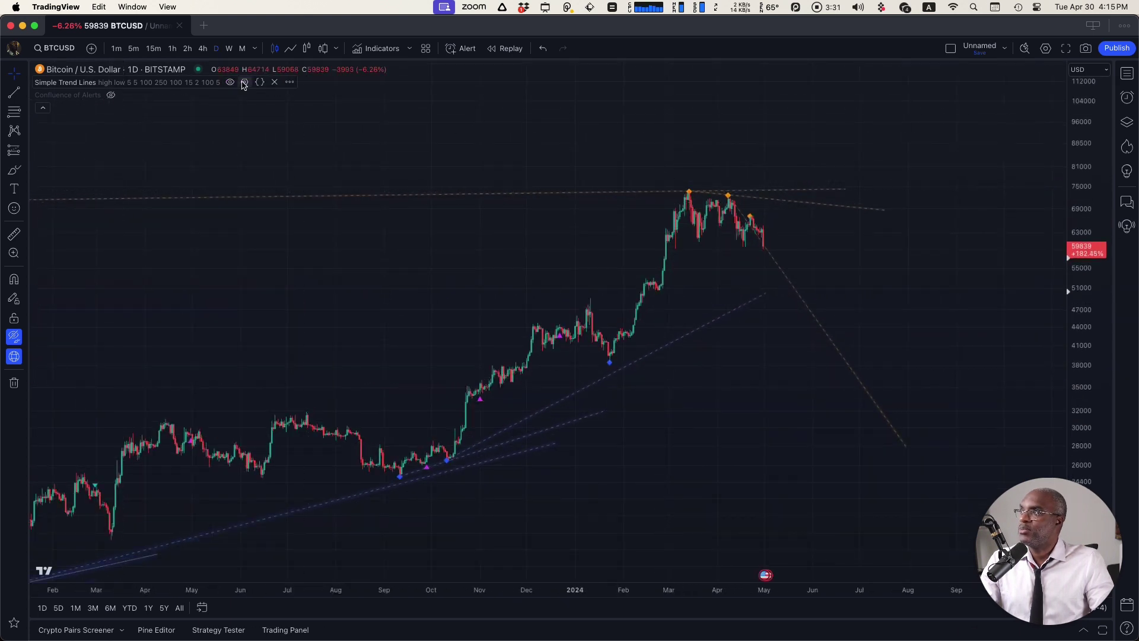
{"action": "left_click", "coordinate": [243, 83]}
{"action": "scroll", "coordinate": [519, 475], "scroll_direction": "down", "scroll_amount": 2}
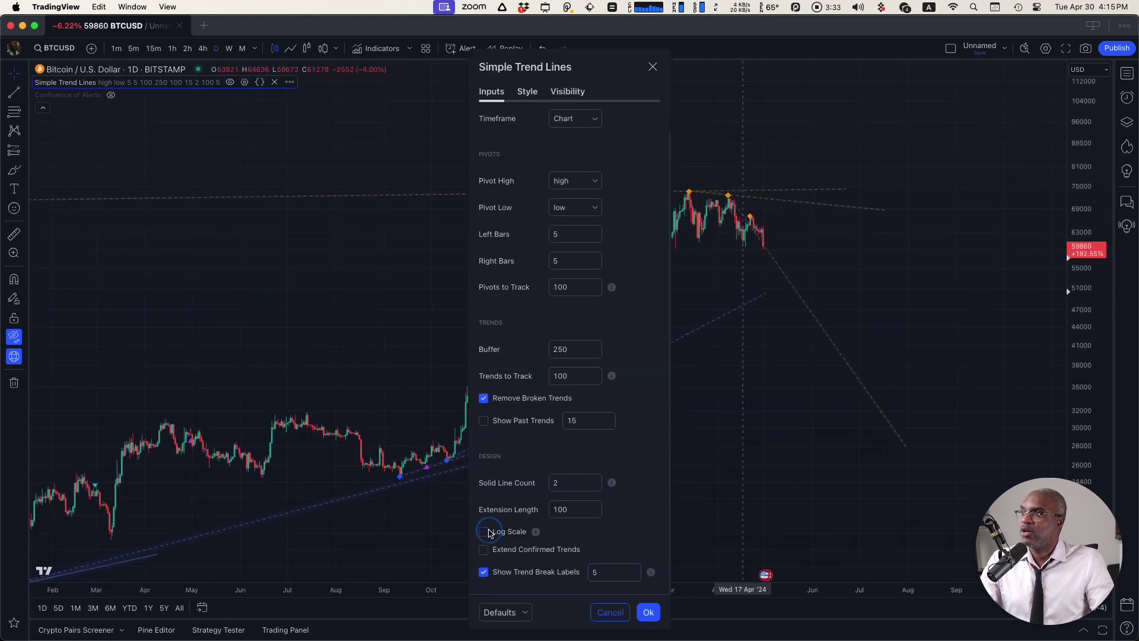
Step: Check Log Scale and Extend Confirmed Trends on the Simple Trend Lines Inputs tab
{"action": "left_click", "coordinate": [485, 532]}
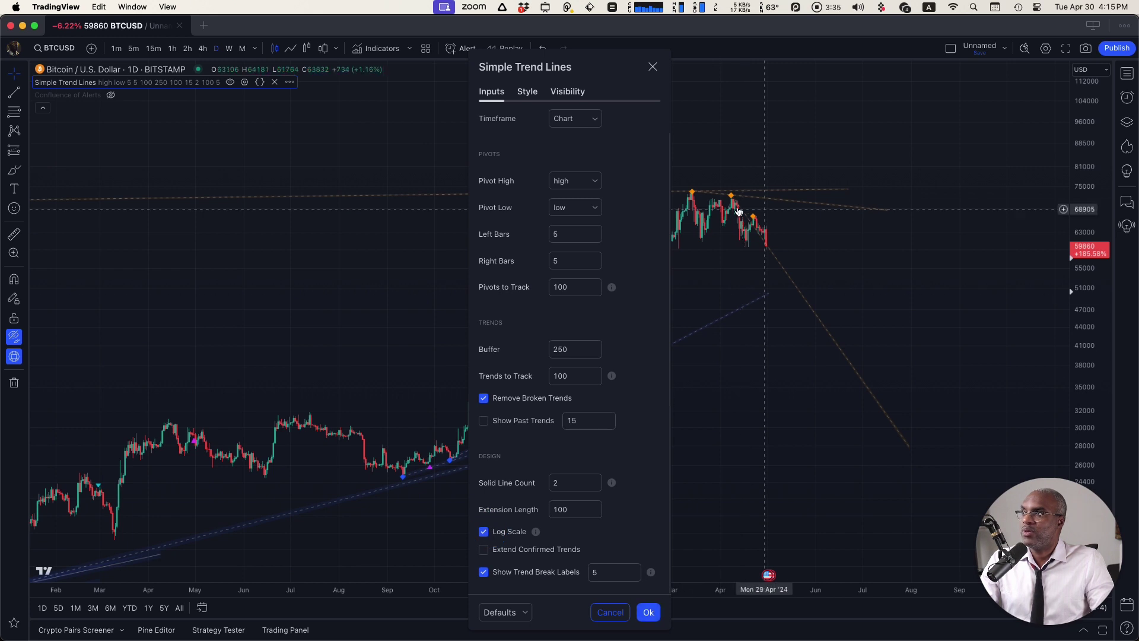
{"action": "left_click", "coordinate": [483, 550]}
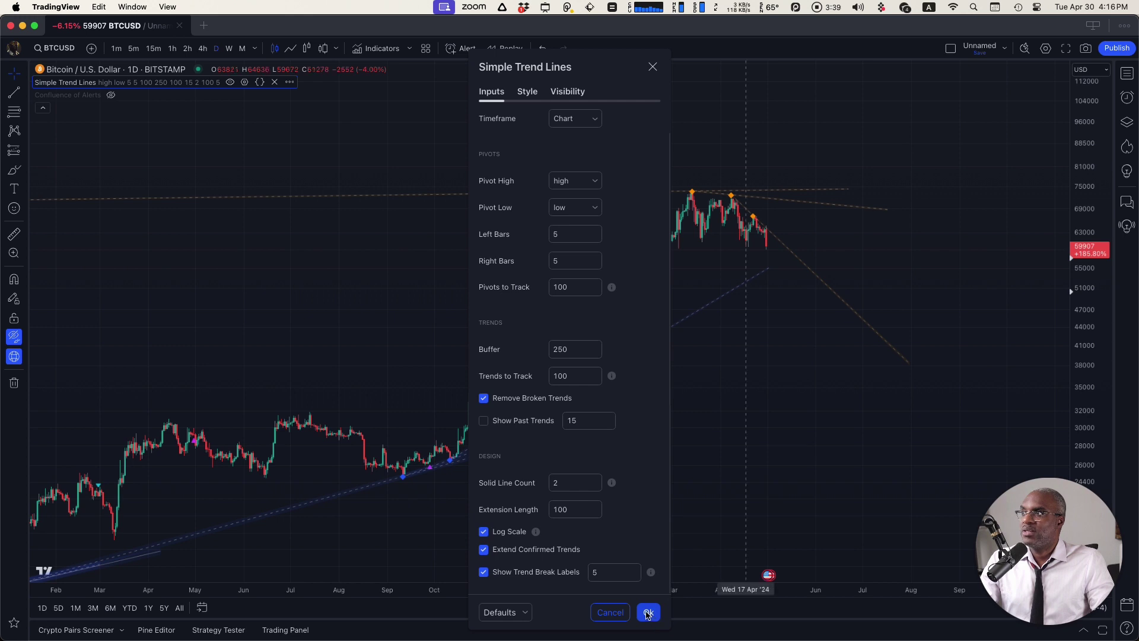